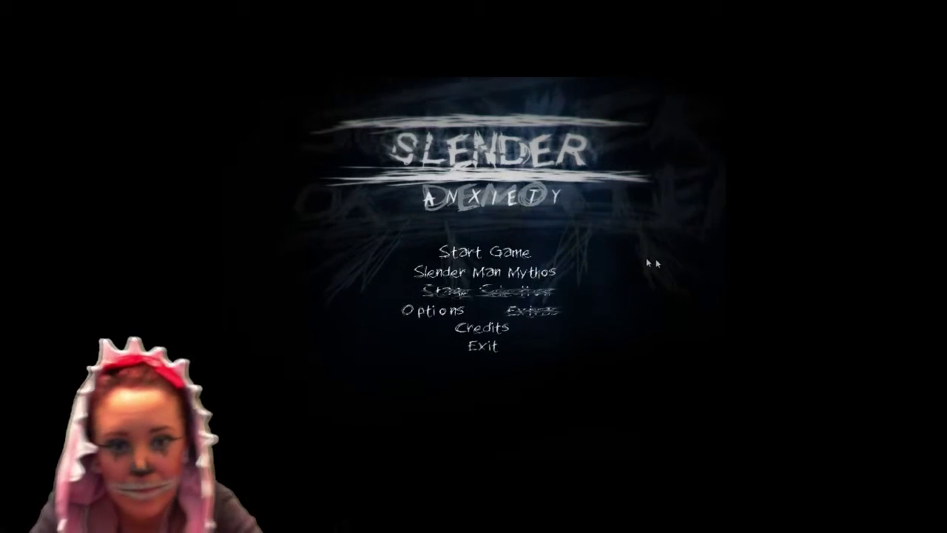
Step: Choose Start Game from the Slender: Anxiety main menu to begin the first level
{"action": "left_click", "coordinate": [496, 263]}
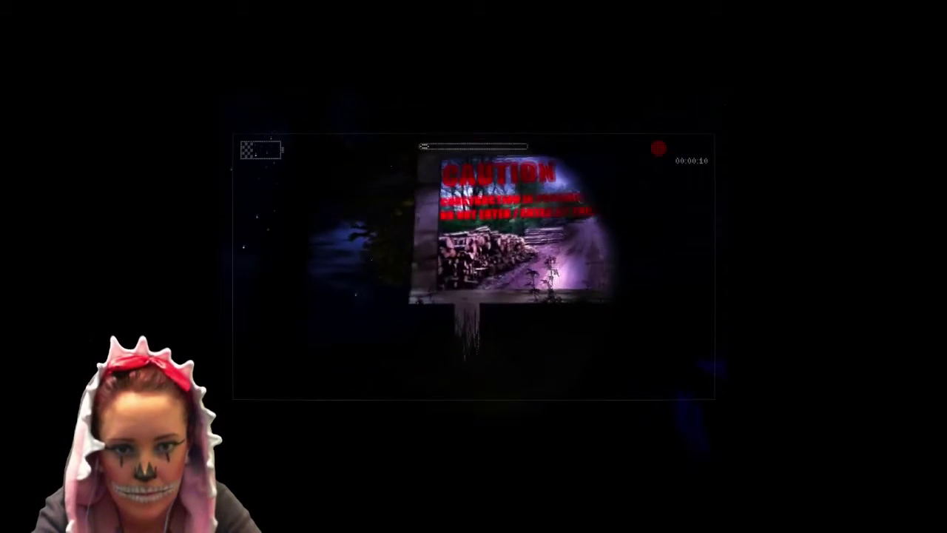
Step: Walk forward to the Caution sign, then turn toward the treetops and dark forest
{"action": "key", "text": "w"}
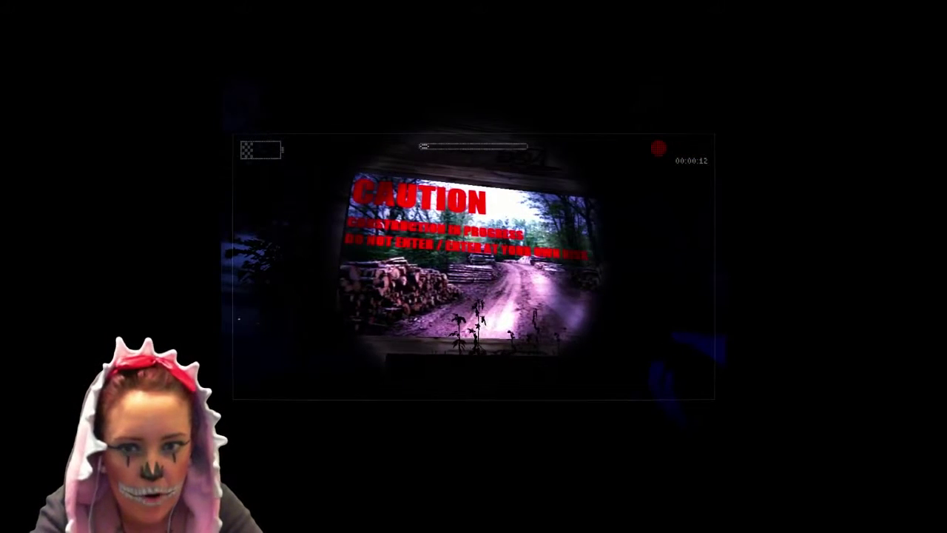
{"action": "key", "text": "w"}
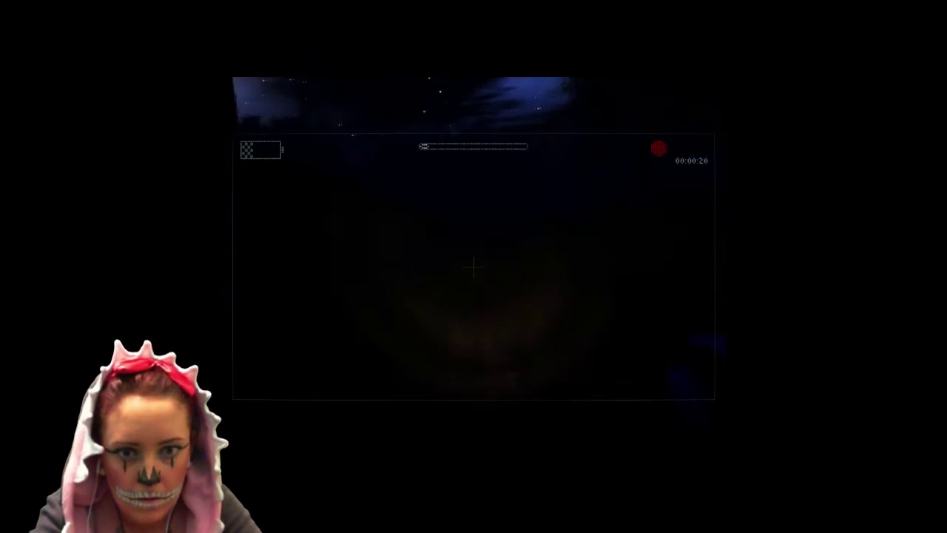
Step: Keep walking forward into the pitch-dark woods, leaving the caution sign behind
{"action": "key", "text": "w"}
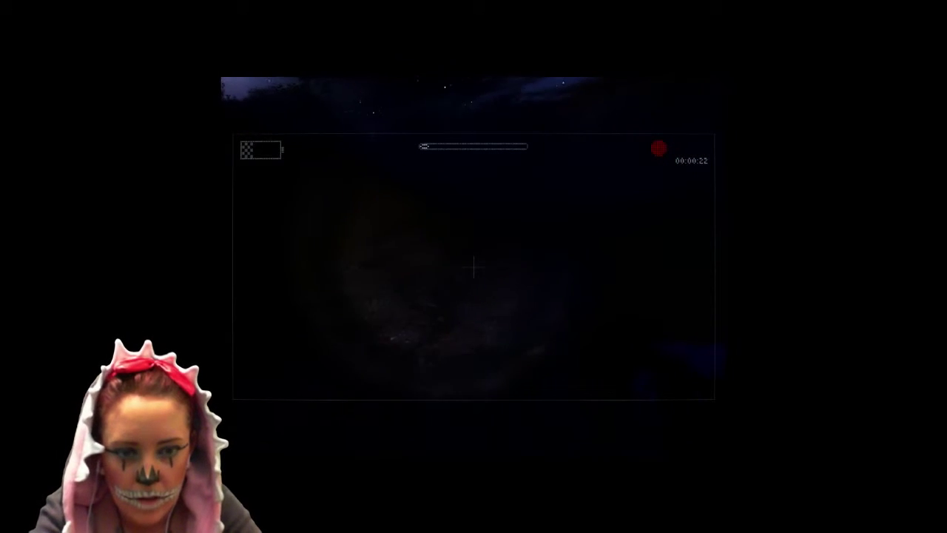
{"action": "key", "text": "w"}
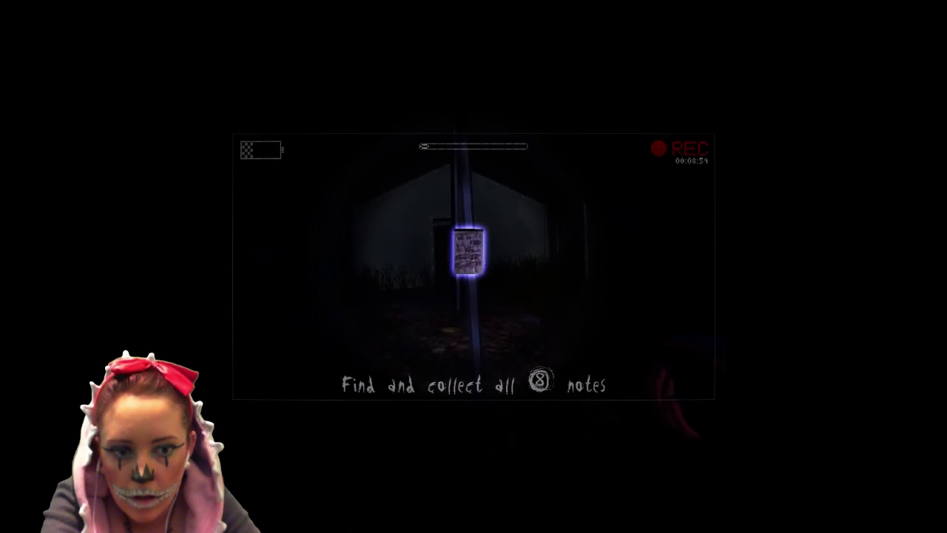
Step: Pick up the glowing note on the post, making the counter read 1 of 8
{"action": "left_click", "coordinate": [470, 248]}
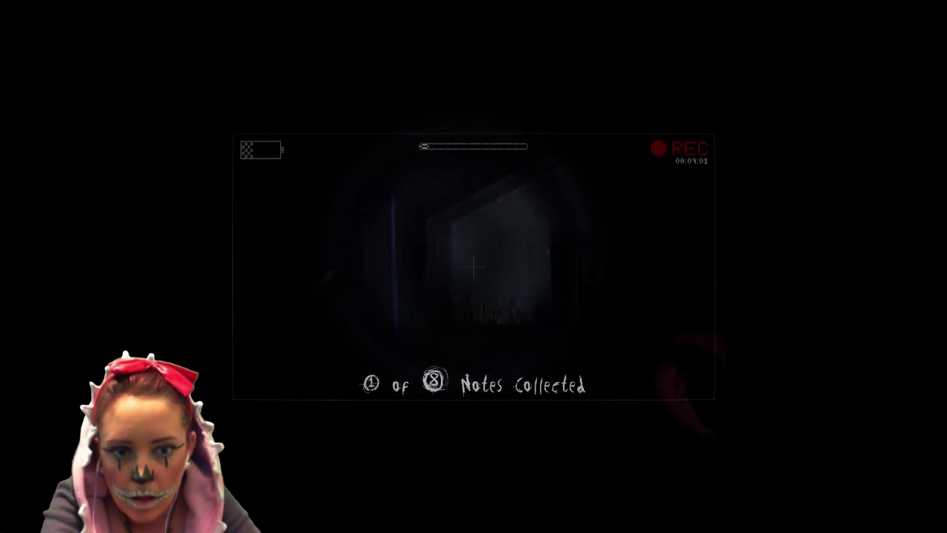